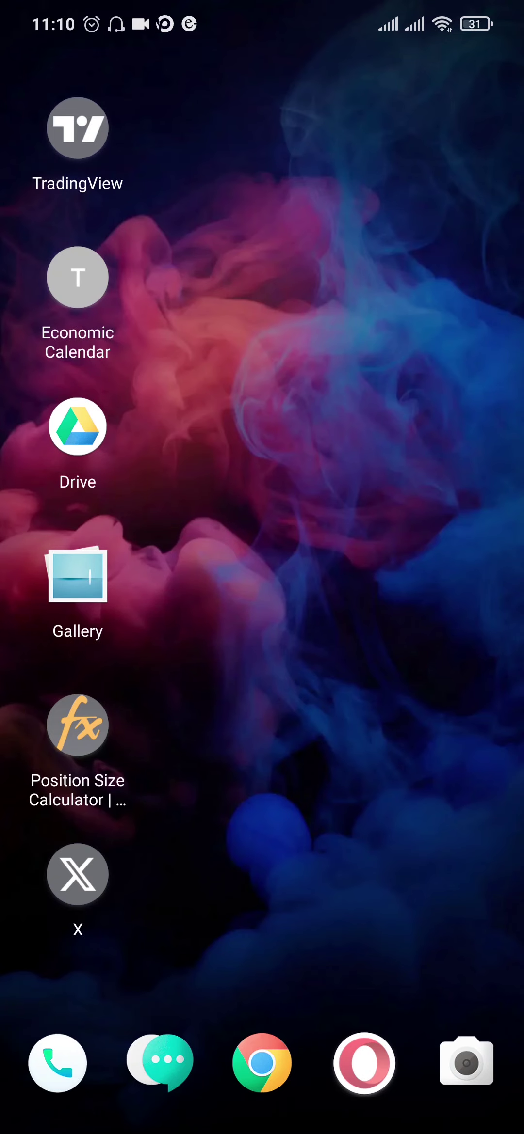
Swipe up from the home screen to bring up the app drawer
drag(186, 795, 186, 443)
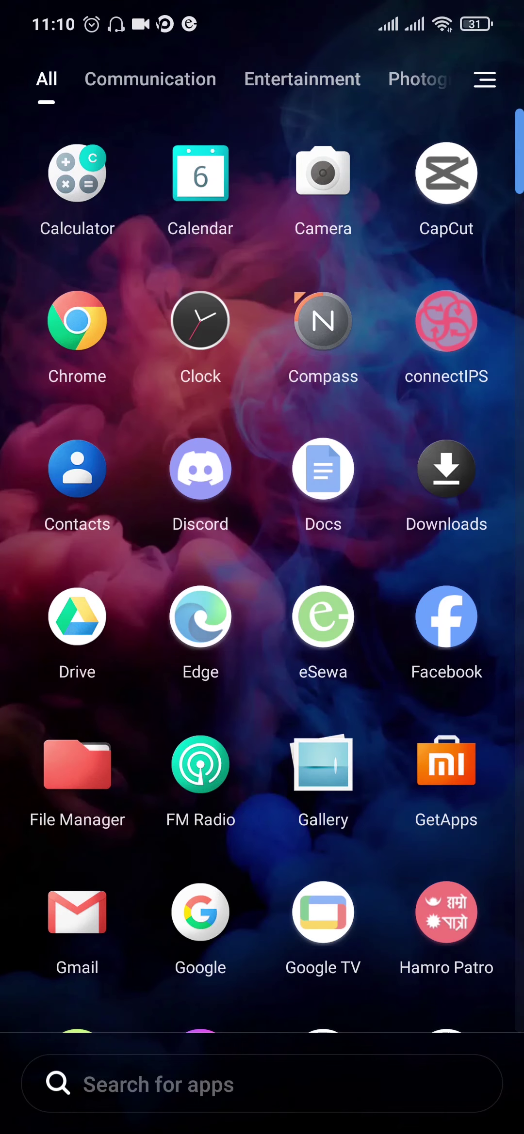
scroll(262, 567, down, 10)
scroll(165, 747, up, 2)
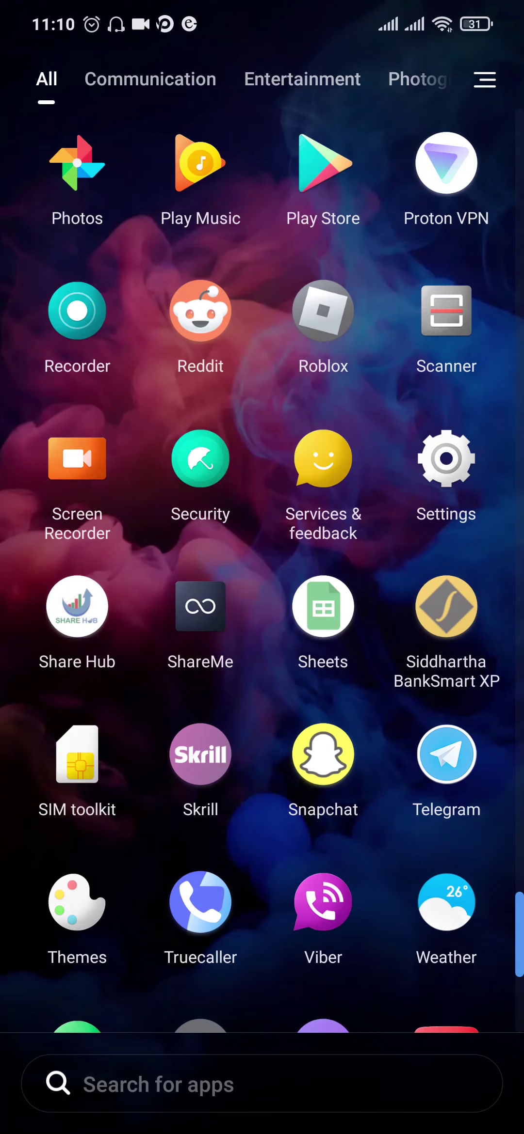
drag(464, 30, 461, 620)
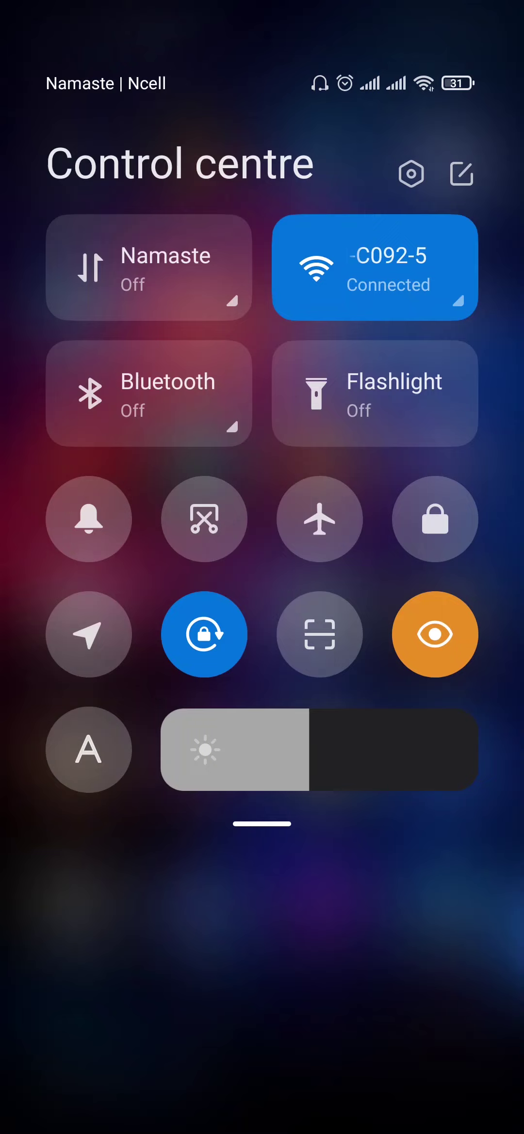
drag(235, 847, 94, 638)
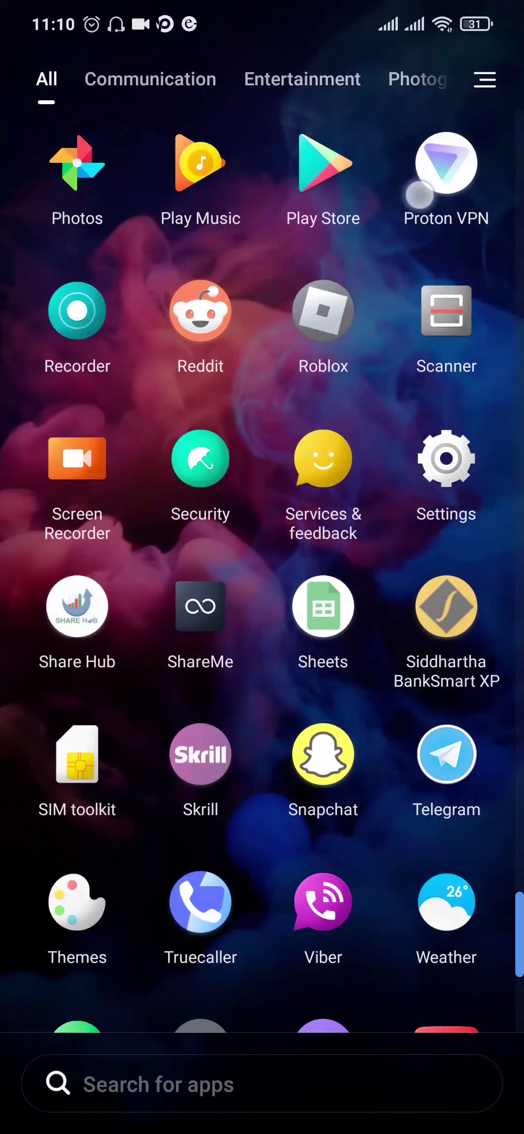
drag(419, 194, 418, 621)
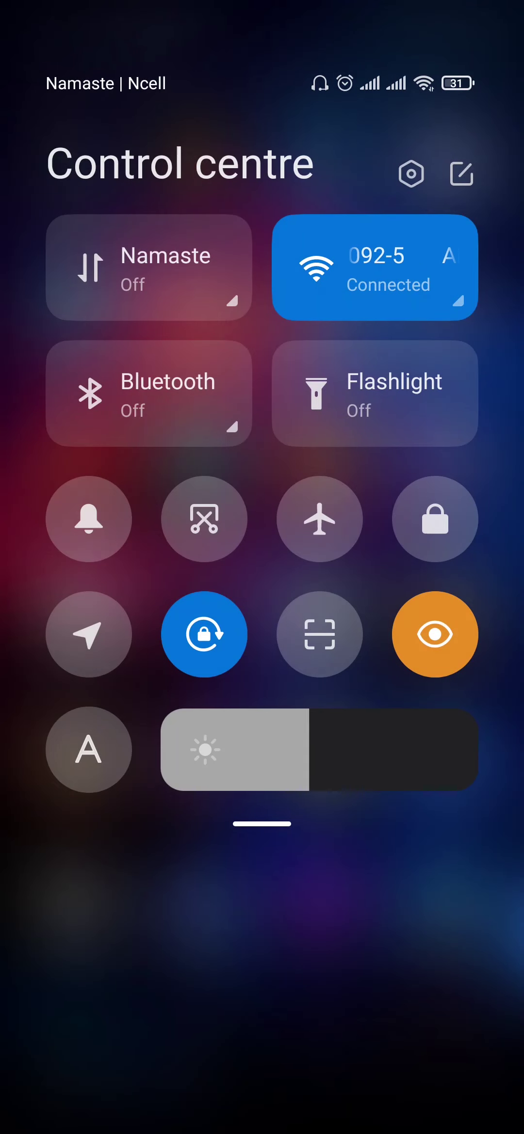
mouse_move(112, 638)
mouse_down()
mouse_move(113, 626)
mouse_move(209, 683)
mouse_up()
drag(412, 169, 411, 71)
Find the Location page via Settings search and switch Location access on
click(446, 458)
click(367, 224)
click(410, 222)
text(location)
click(394, 248)
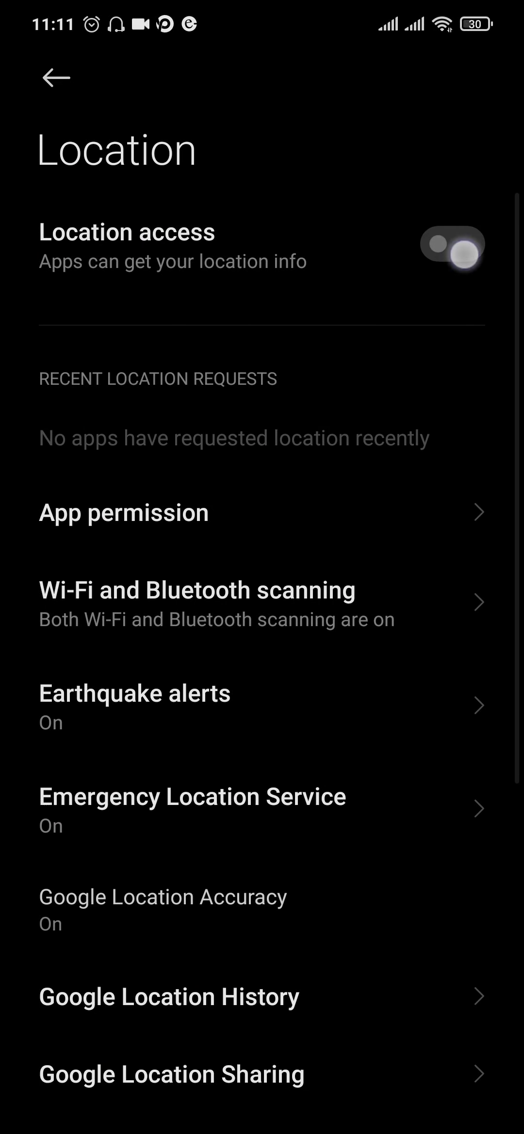
click(461, 255)
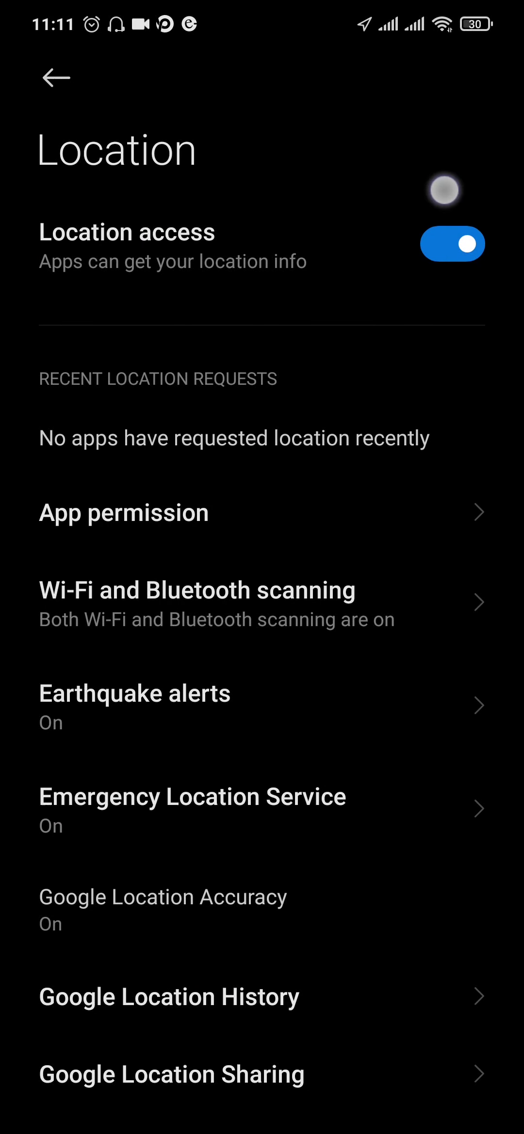
drag(445, 191, 481, 409)
Confirm Improve Location Accuracy is switched on under Google Location Accuracy
mouse_move(117, 18)
mouse_down()
mouse_move(117, 752)
mouse_move(56, 660)
mouse_up()
mouse_move(352, 817)
mouse_down()
mouse_move(376, 673)
mouse_move(394, 485)
mouse_move(374, 569)
mouse_move(374, 602)
mouse_up()
mouse_move(341, 458)
mouse_down()
mouse_move(426, 494)
mouse_move(364, 591)
mouse_up()
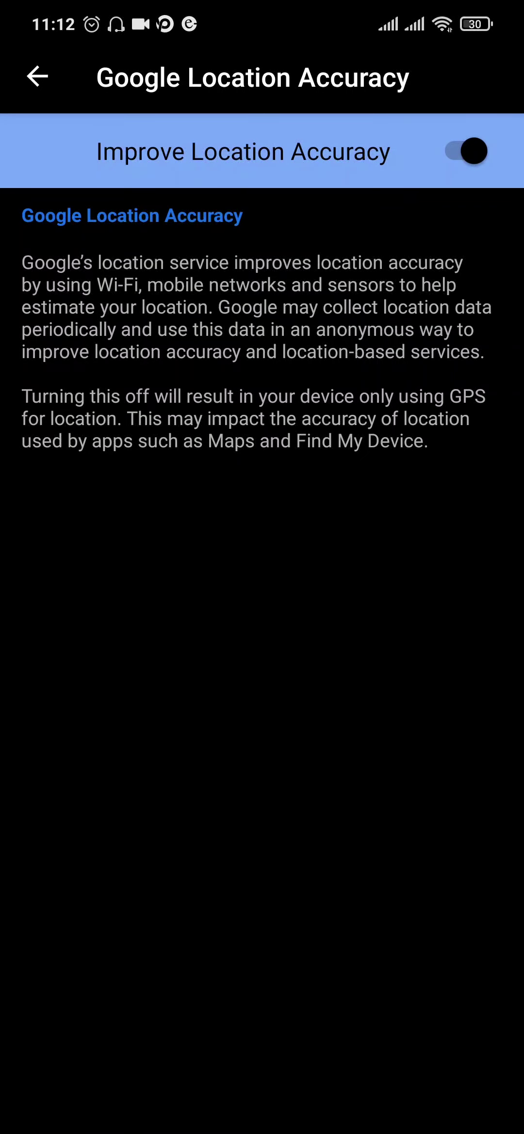
Confirm Maps location permission is Allow all the time, then leave Settings
drag(2, 789, 142, 713)
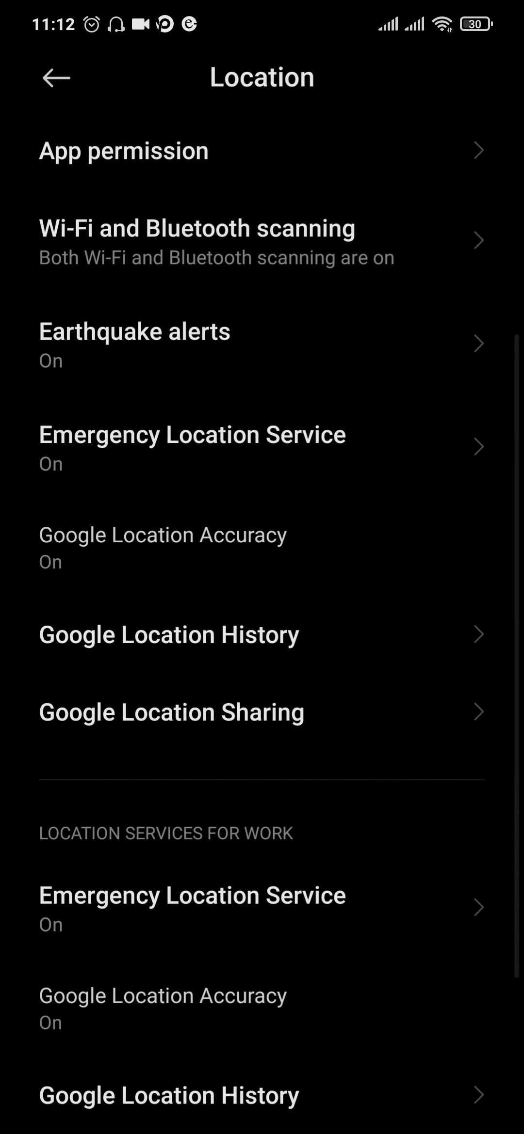
drag(167, 846, 168, 1063)
click(362, 513)
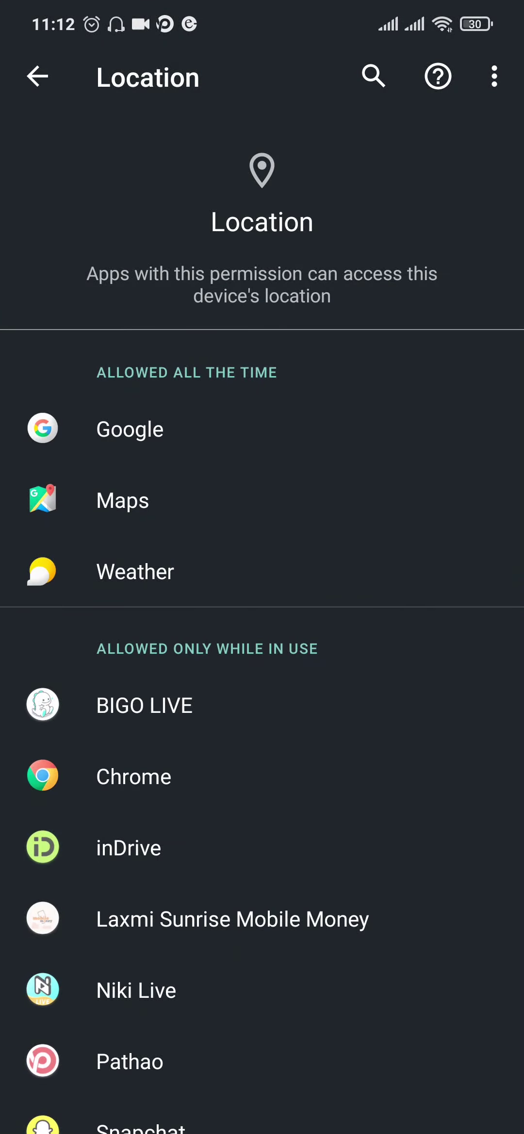
drag(236, 490, 415, 503)
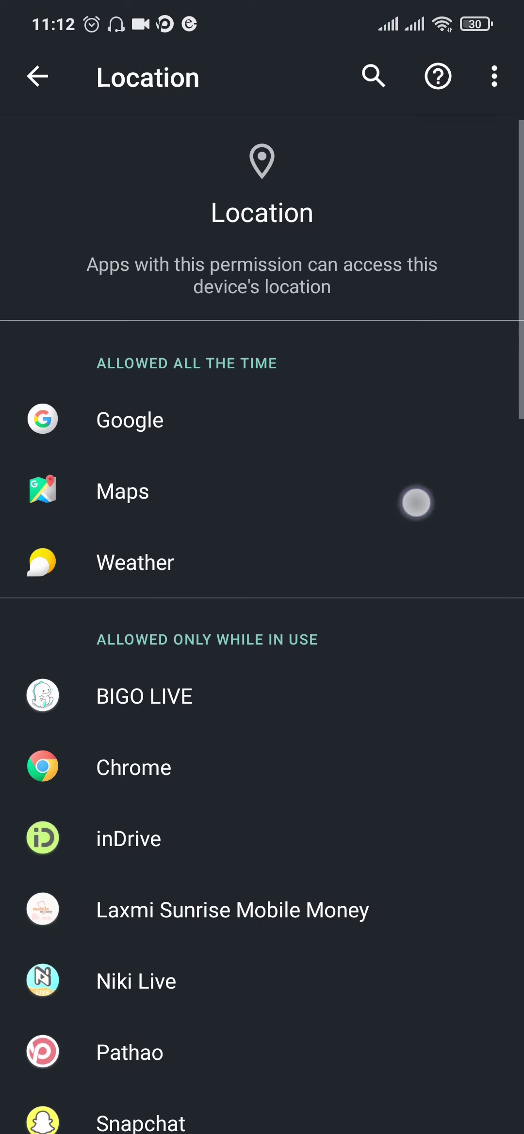
click(236, 501)
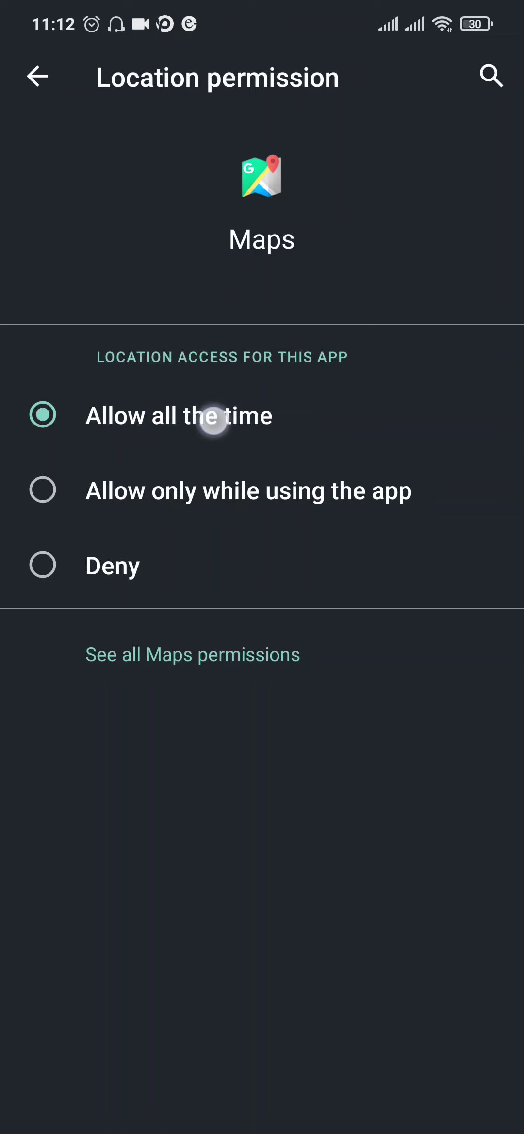
drag(429, 428, 390, 429)
drag(262, 1121, 234, 895)
Swipe the Settings and Google Location Accuracy cards away in Recents
drag(242, 1111, 256, 878)
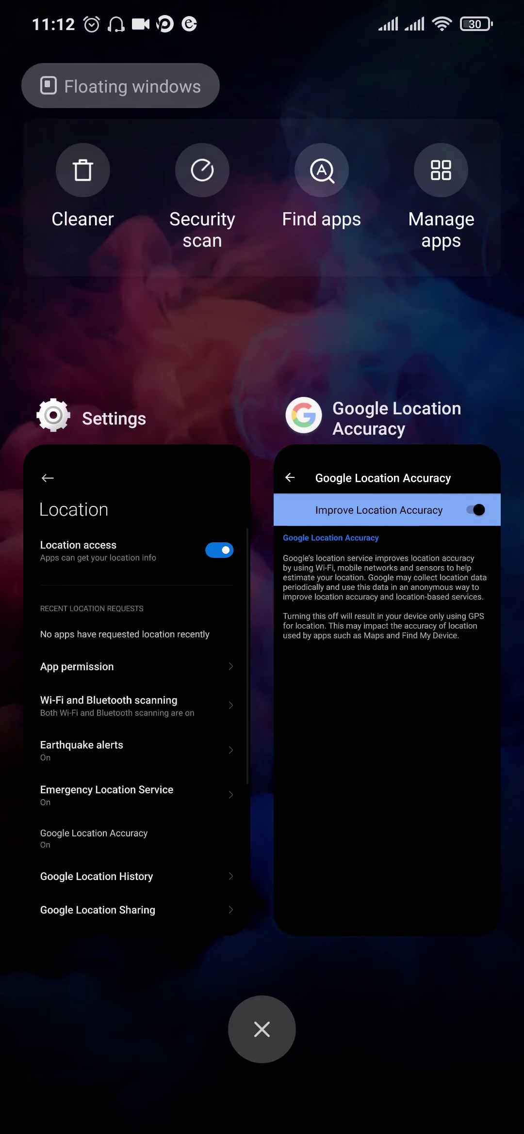
drag(113, 664, 18, 667)
drag(191, 709, 18, 709)
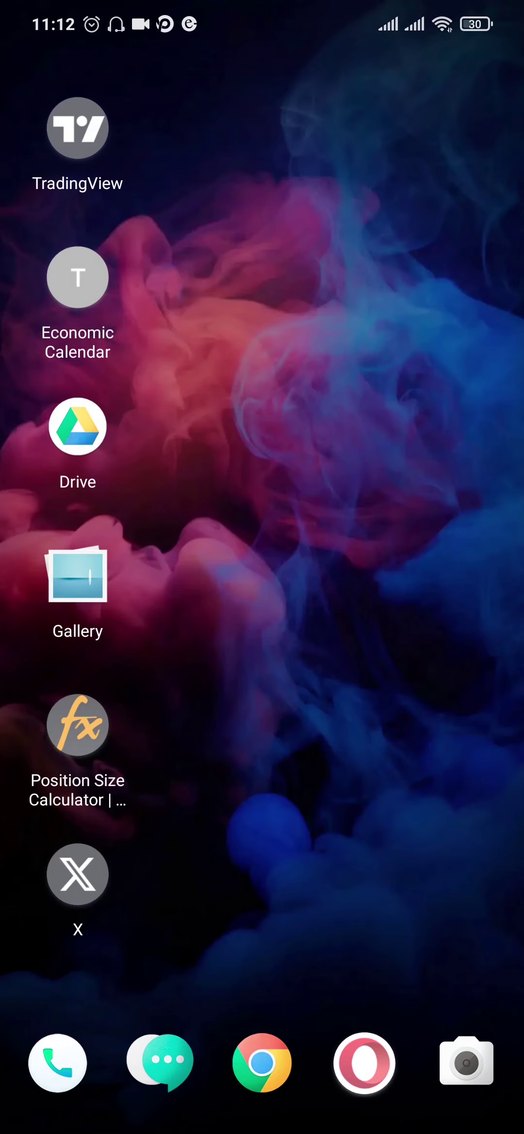
drag(134, 931, 132, 797)
drag(184, 916, 169, 734)
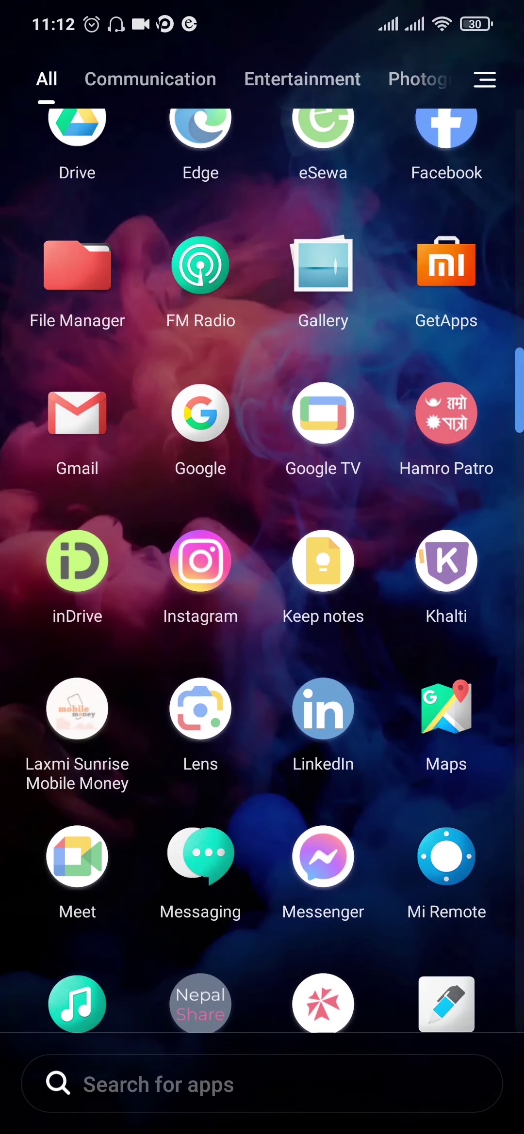